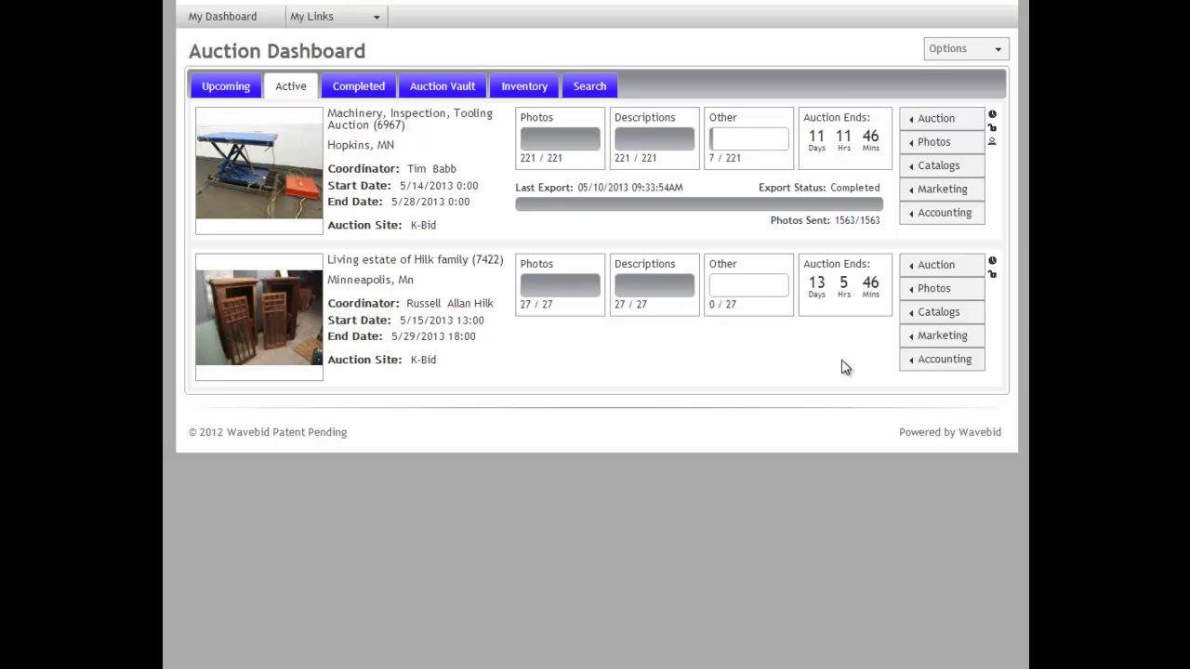
# - Show the Accounting options for the Machinery, Inspection, Tooling Auction on the dashboard
pyautogui.click(954, 217)
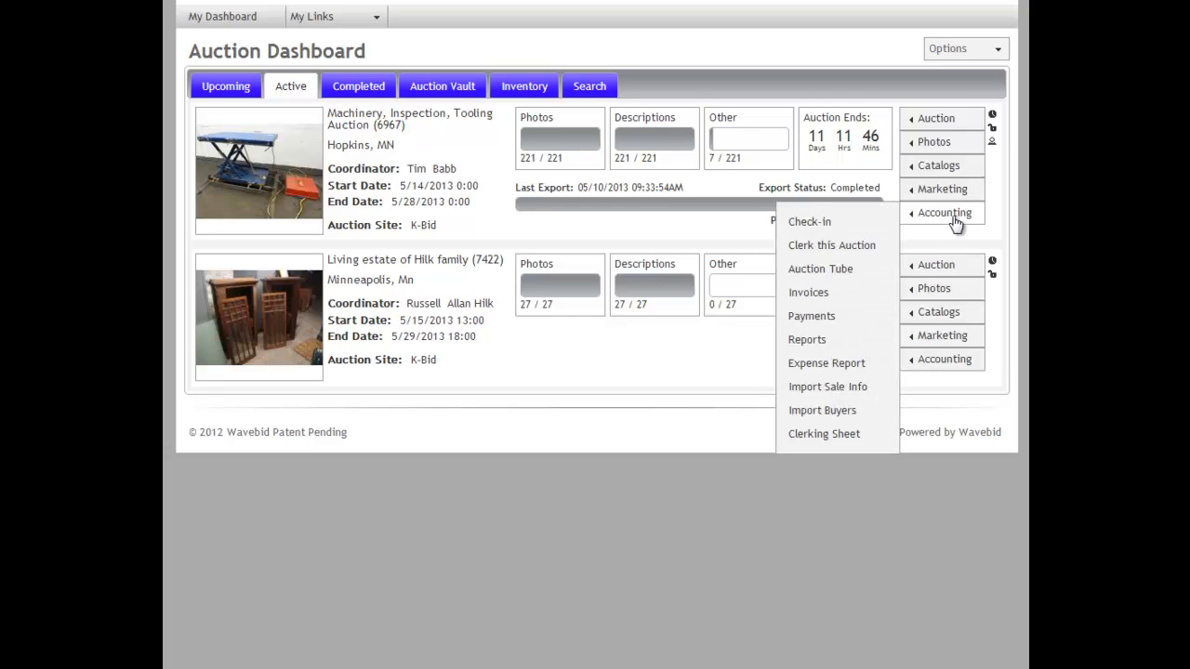
# - Open the Check-in page for the Machinery, Inspection, Tooling Auction
pyautogui.click(842, 223)
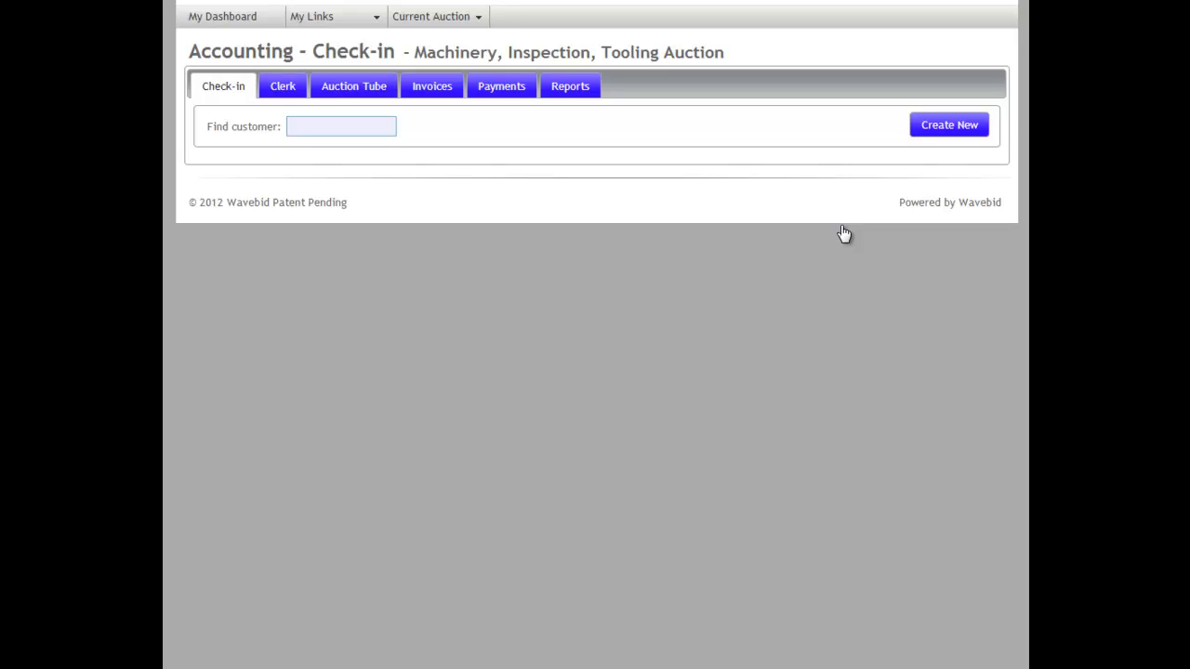
# - Look up the existing customer by name, assign paddle 152, and save
pyautogui.write('jim')
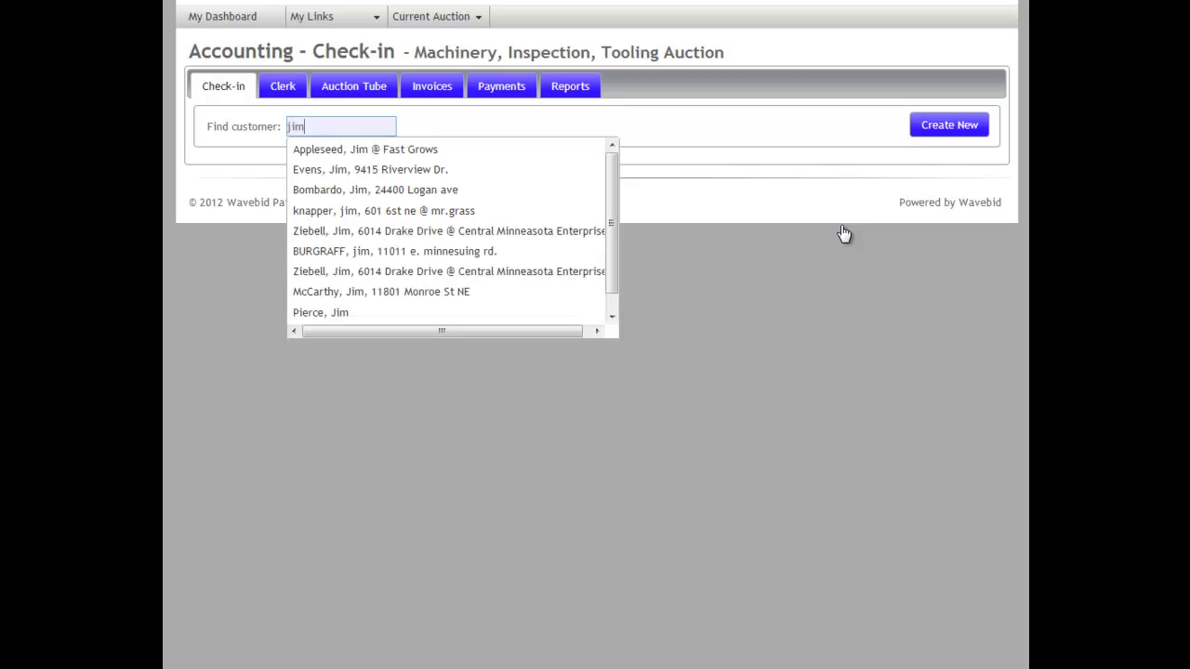
pyautogui.click(412, 171)
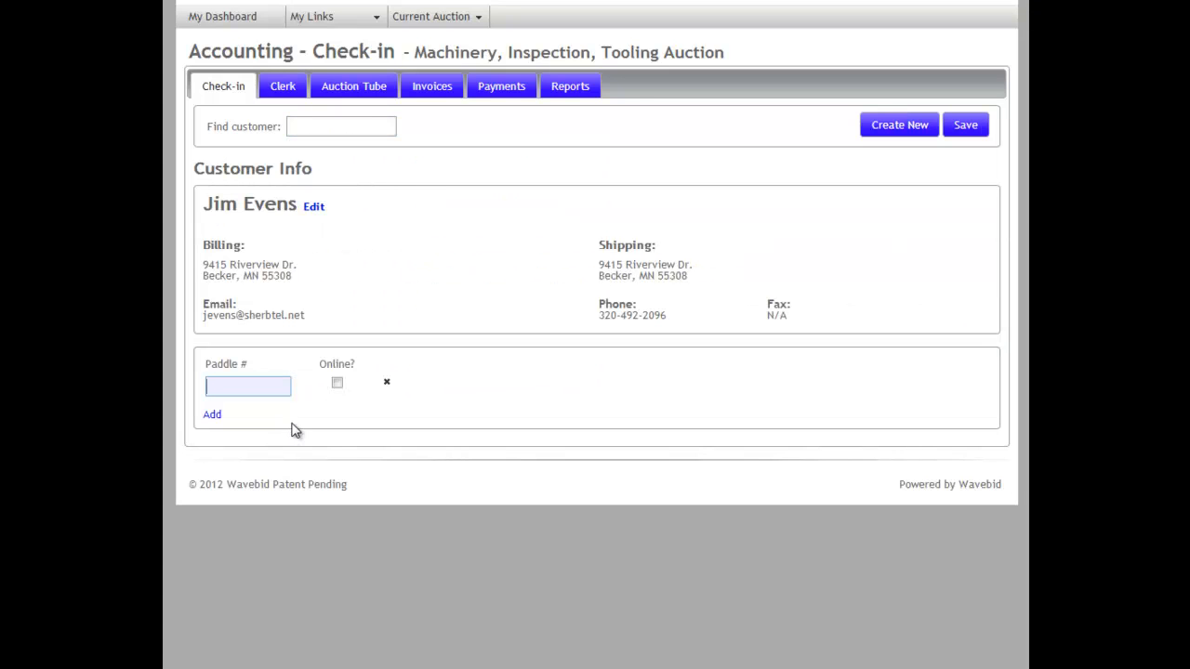
pyautogui.write('152')
pyautogui.click(961, 130)
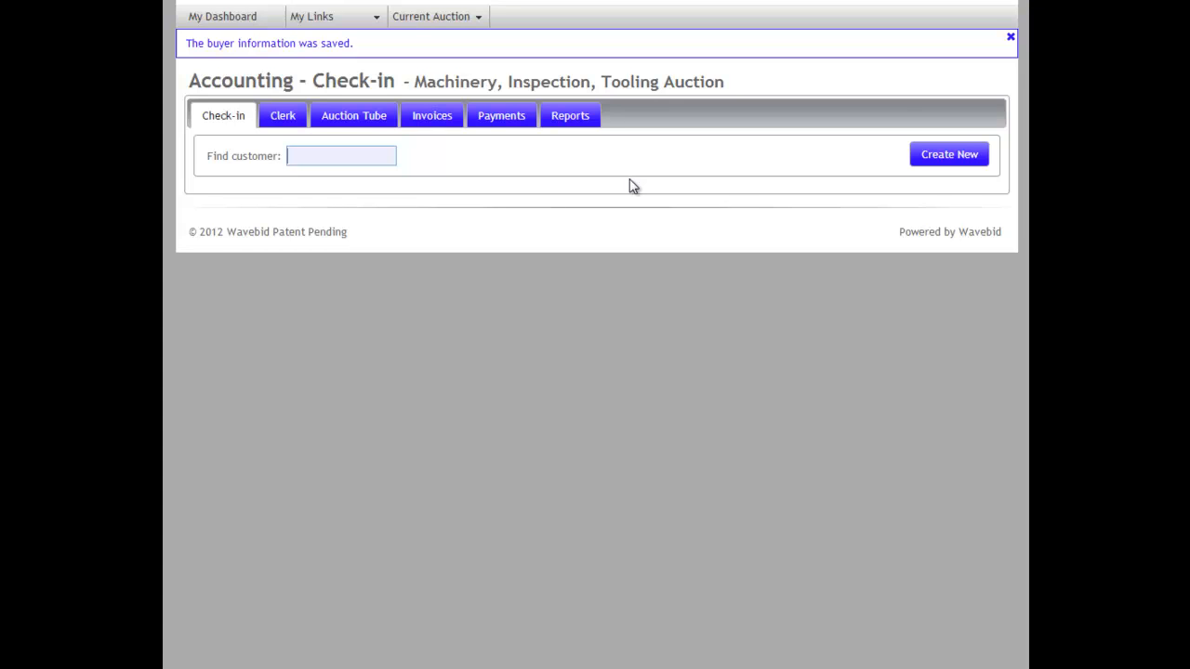
# - Start a blank new customer record, ready in the Scan Personal ID field
pyautogui.click(946, 155)
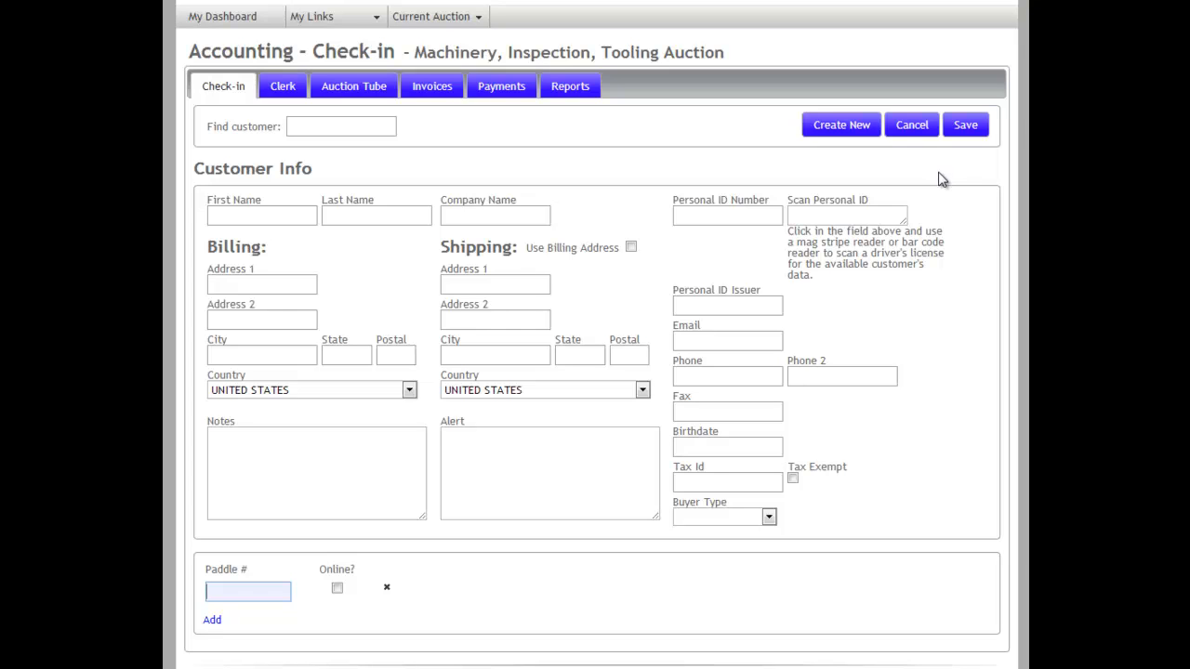
pyautogui.click(810, 217)
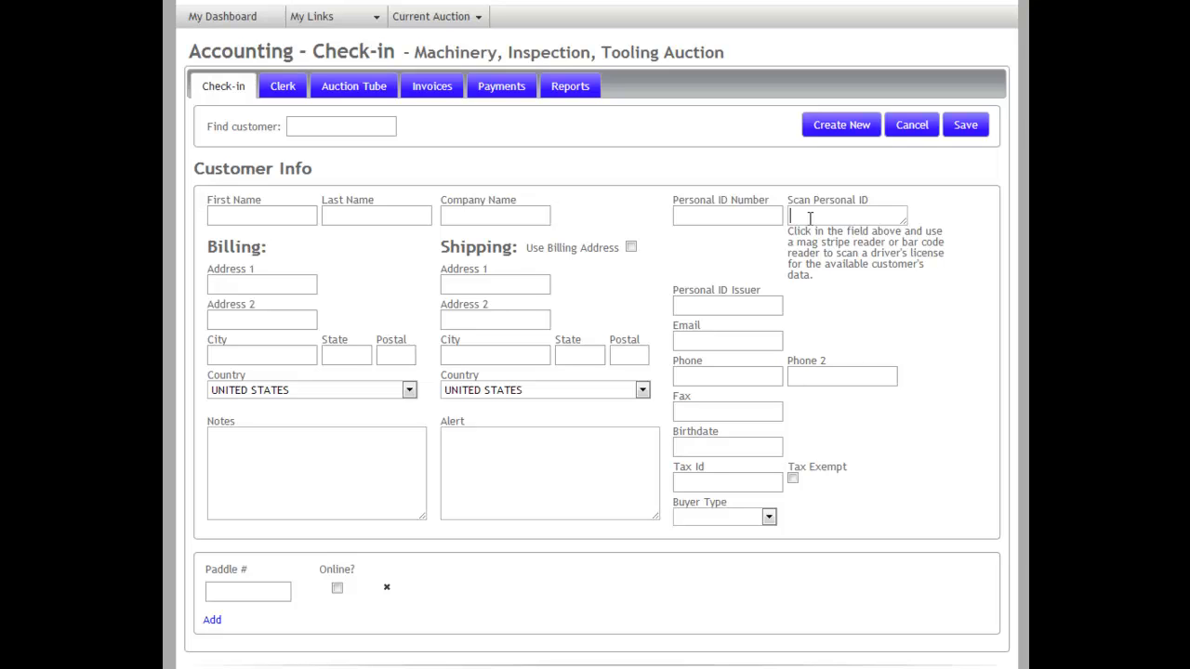
# - Enter the new buyer's first and last name and mark them Tax Exempt
pyautogui.click(306, 222)
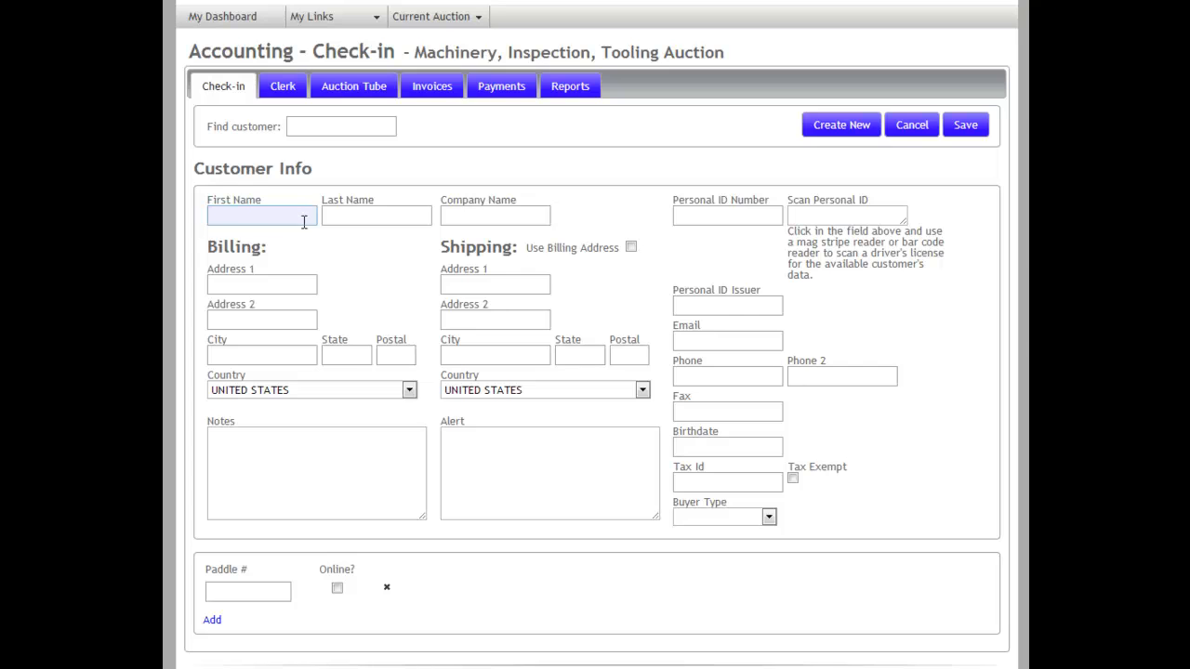
pyautogui.write('Fred')
pyautogui.press('Tab')
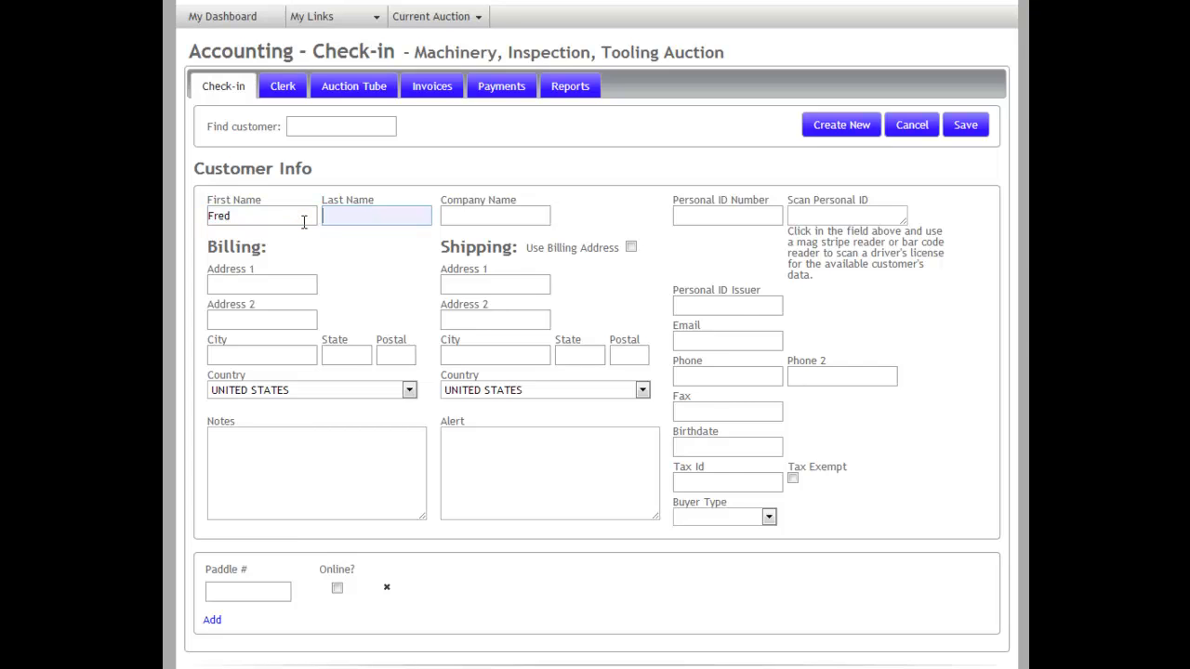
pyautogui.write('Ready')
pyautogui.click(793, 480)
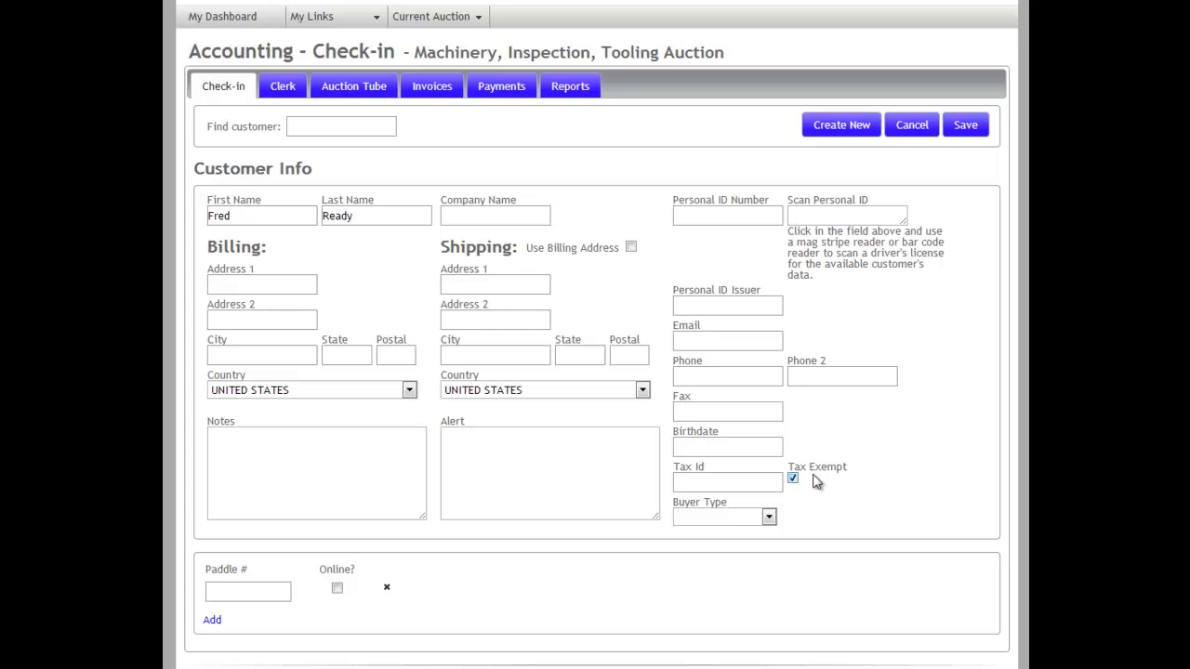
# - Assign paddles 153 and 154 to the new buyer and save the record
pyautogui.click(246, 596)
pyautogui.write('153')
pyautogui.click(213, 623)
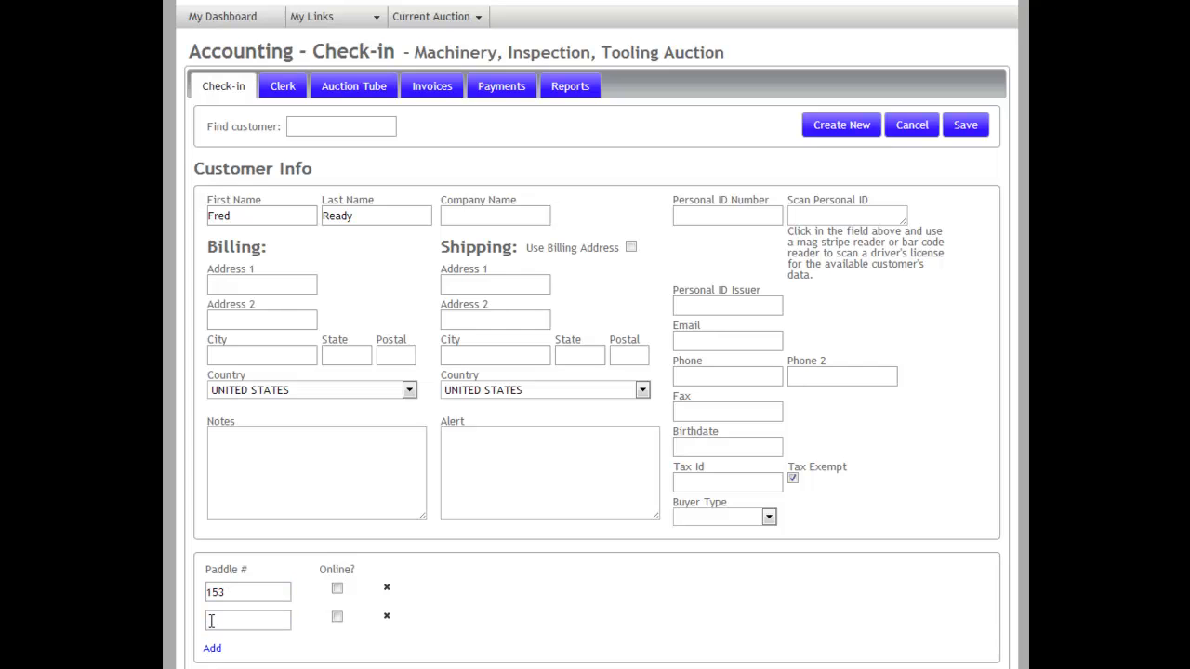
pyautogui.click(212, 621)
pyautogui.write('154')
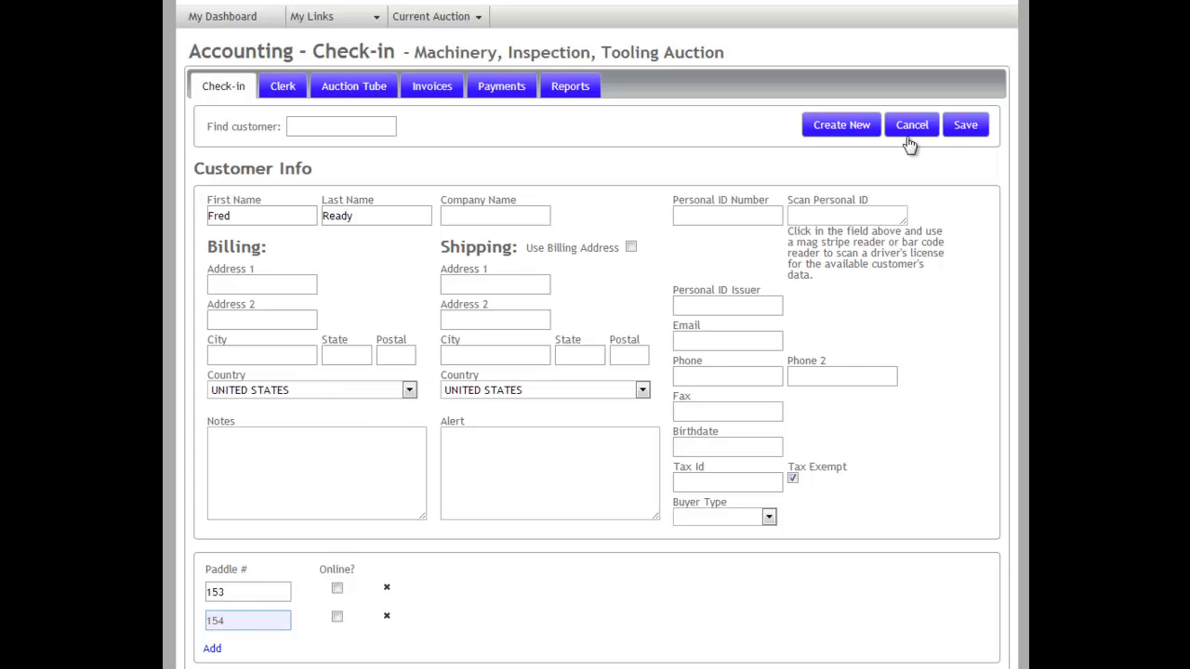
pyautogui.click(964, 128)
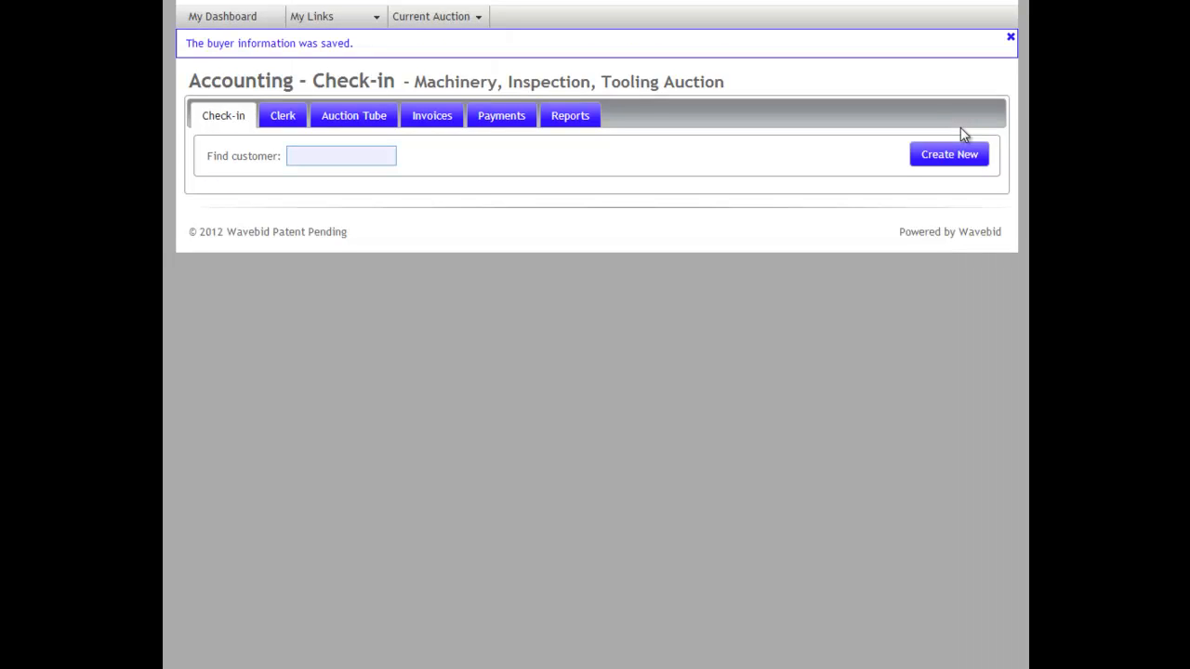
# - Create another new customer with the alert 'Bad checks, cash only' and show the buyer types
pyautogui.click(948, 156)
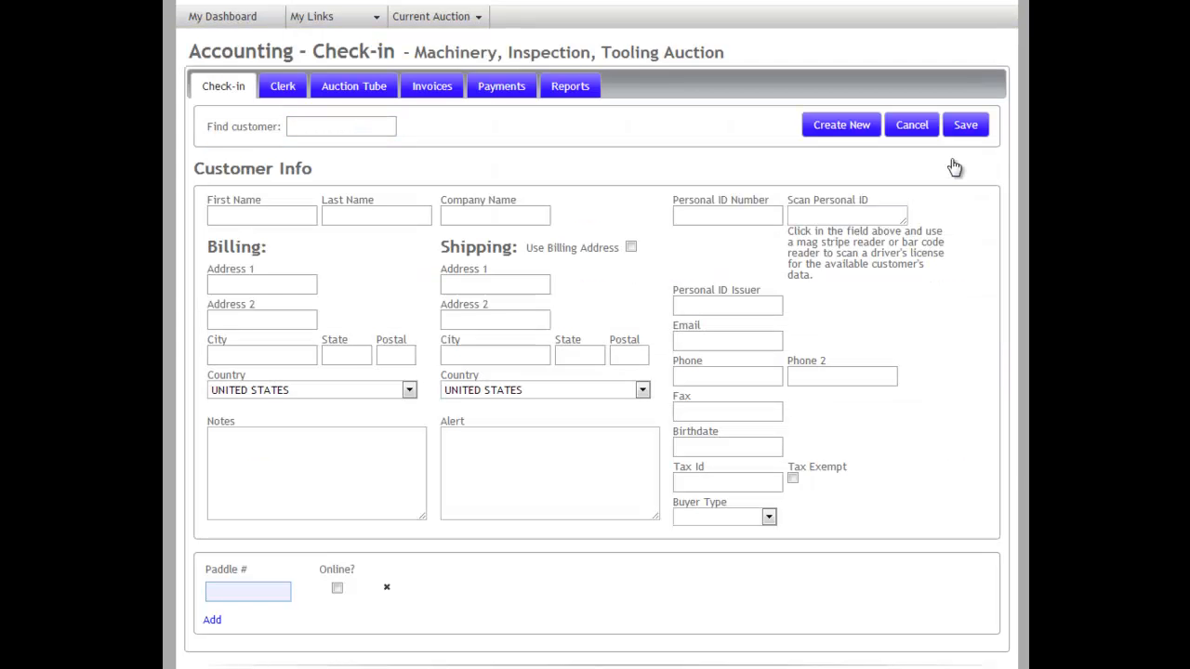
pyautogui.click(465, 456)
pyautogui.write('Bad ')
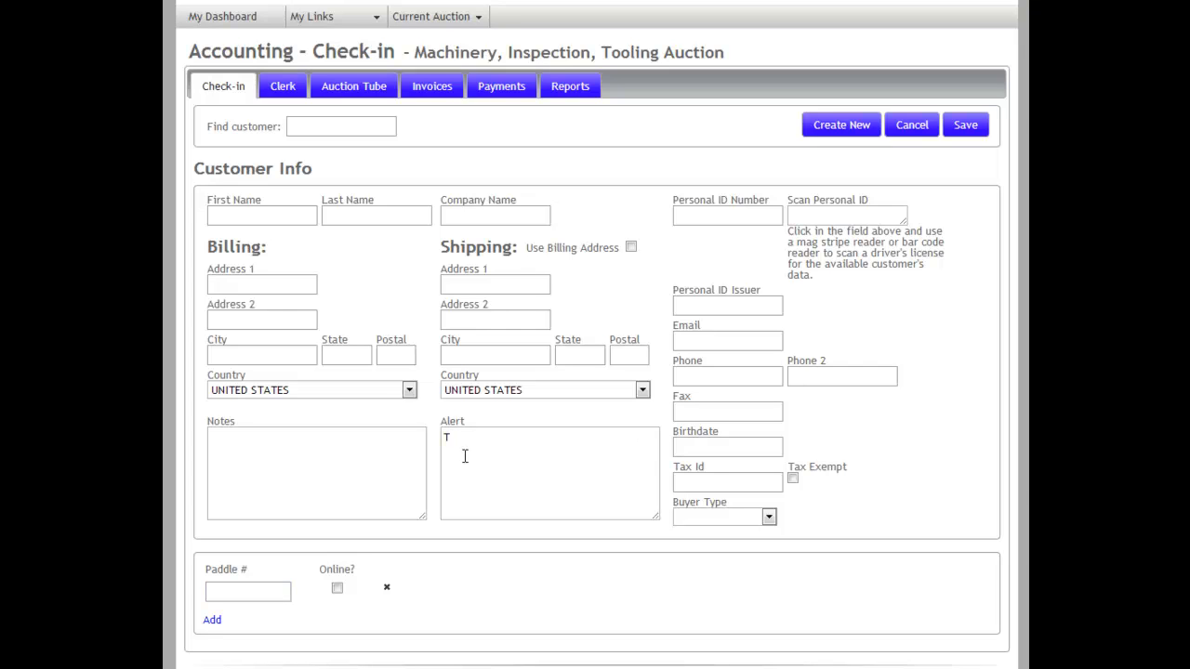
pyautogui.write('checks, cash only')
pyautogui.click(768, 517)
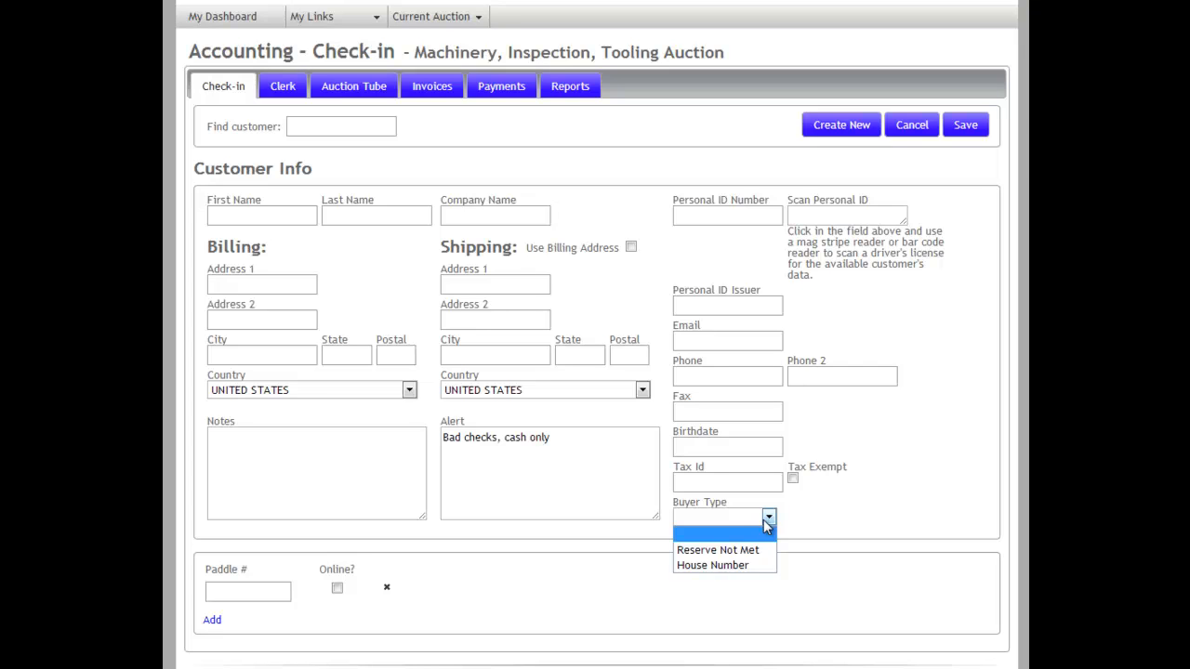
# - Set the buyer type to Reserve Not Met and the paddle number to 154
pyautogui.click(751, 549)
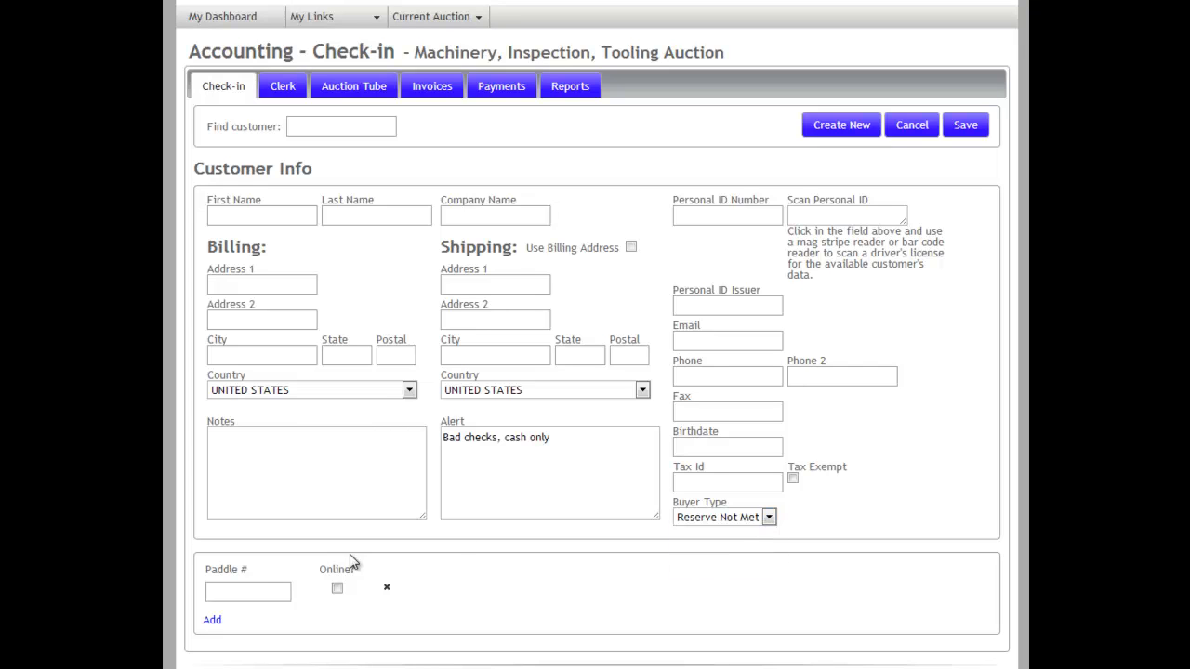
pyautogui.click(267, 586)
pyautogui.write('154')
# - Fill in the buyer's first and last name from the autocomplete suggestions
pyautogui.click(263, 212)
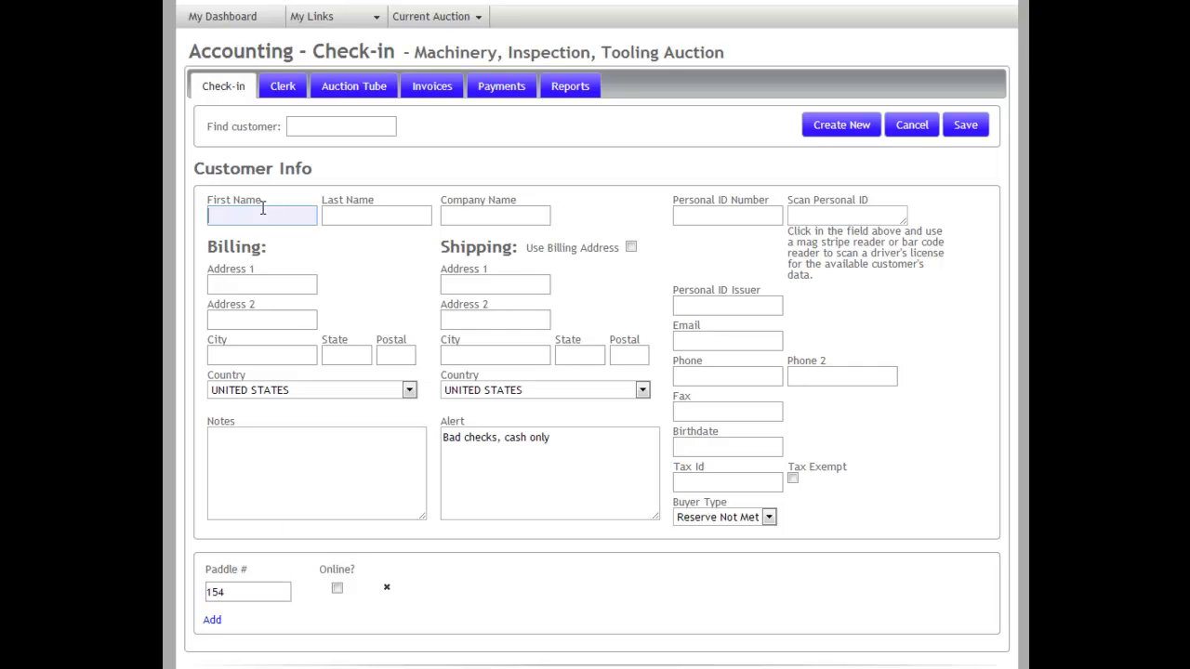
pyautogui.write('Rese')
pyautogui.press('Down')
pyautogui.press('Down')
pyautogui.press('Tab')
pyautogui.write('re')
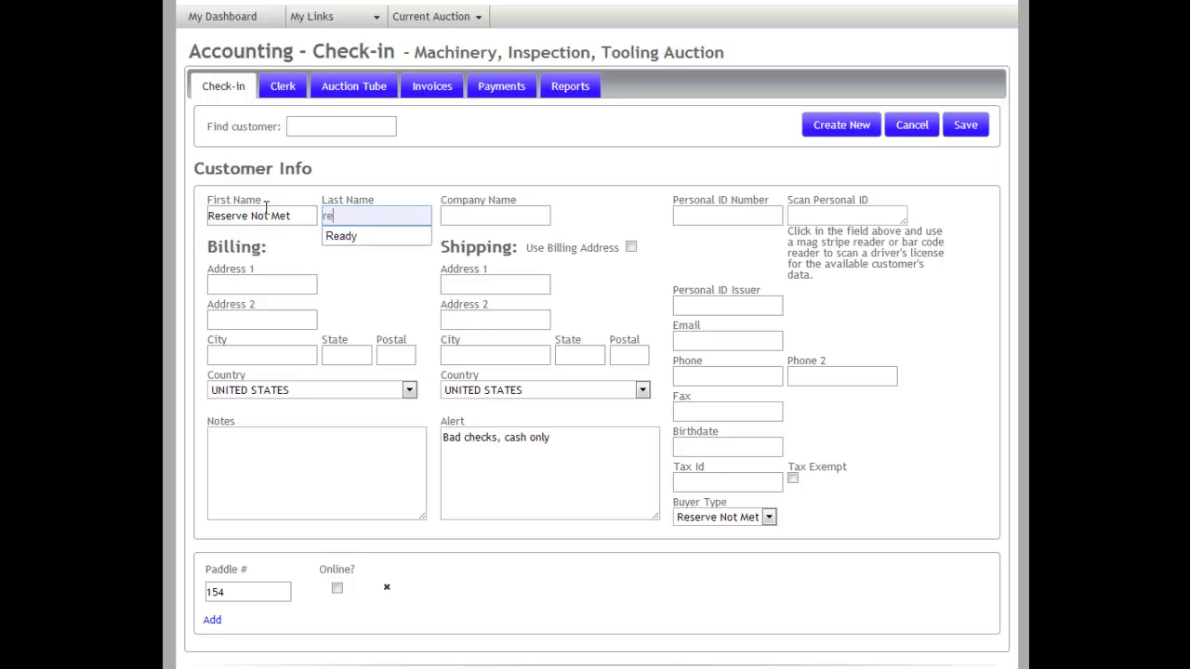
pyautogui.press('Down')
pyautogui.press('Tab')
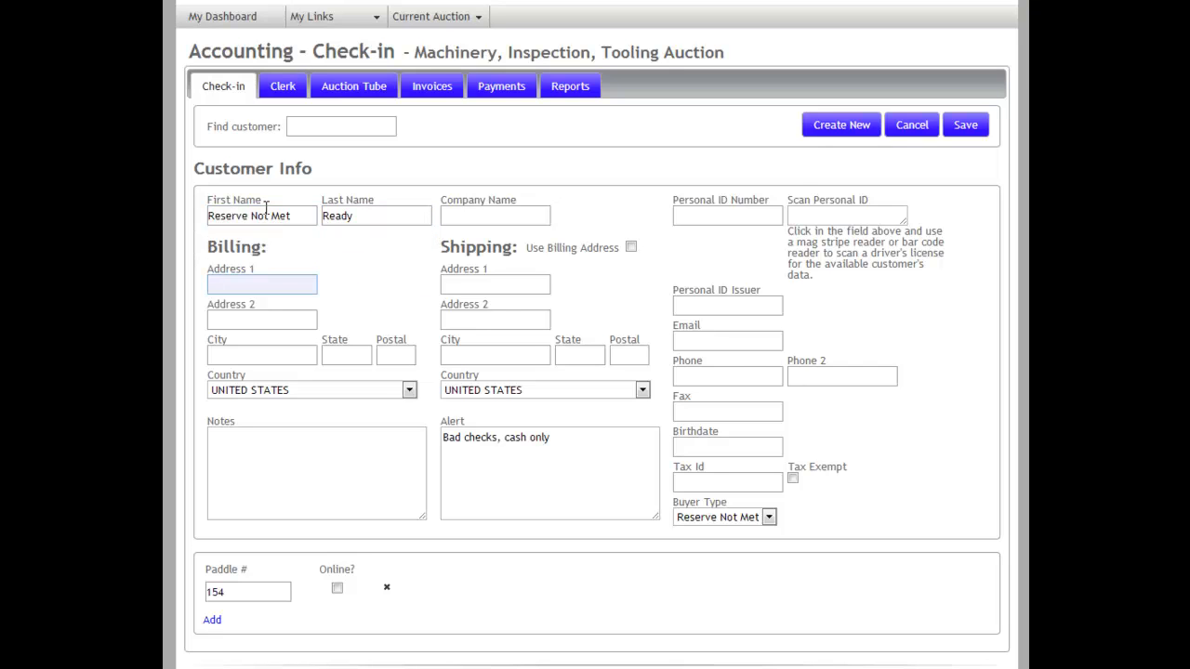